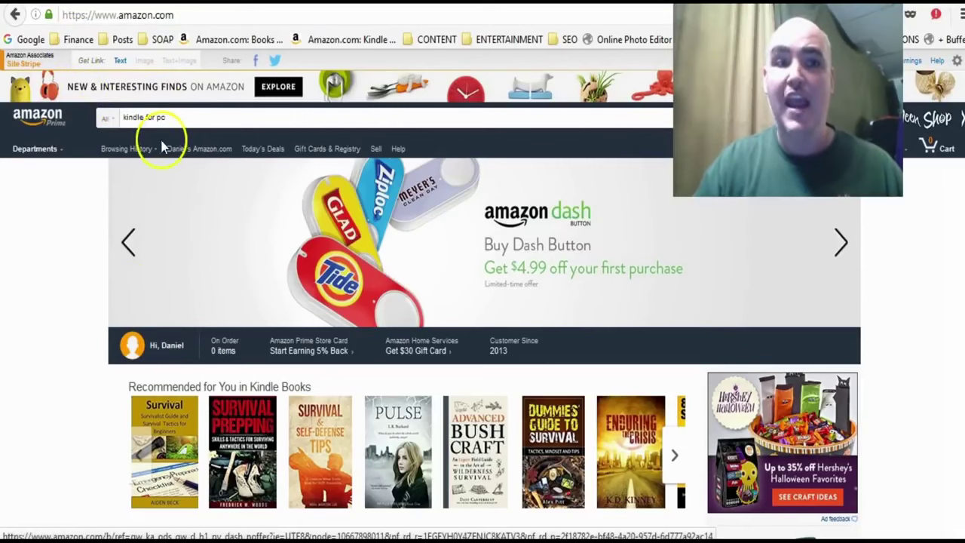
- Search Amazon for 'kindle for pc' to find the free download, then bring up Windows search
click(173, 115)
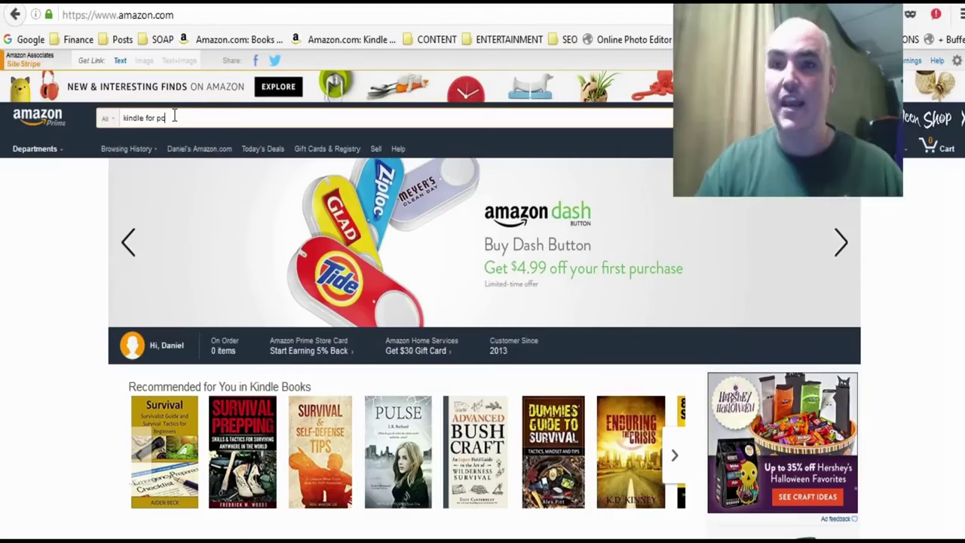
key(Return)
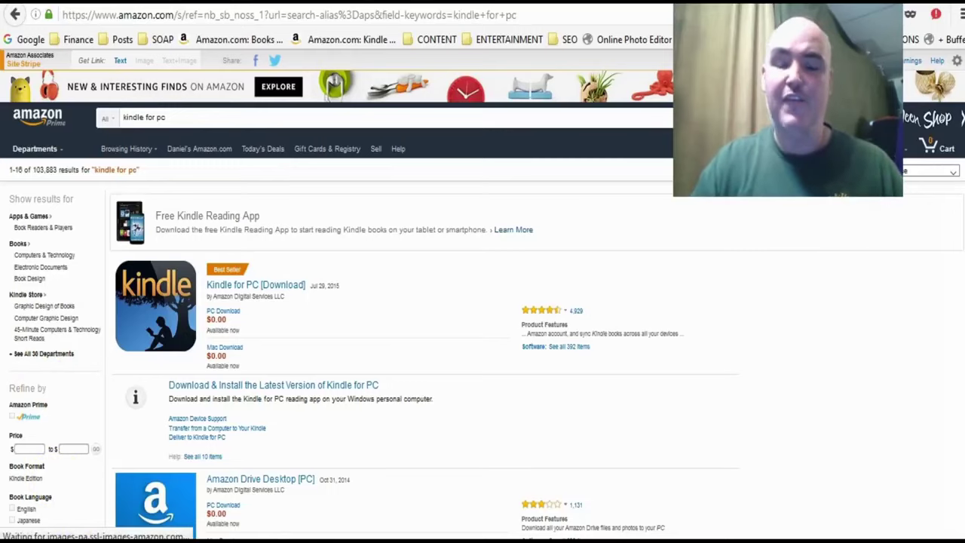
key(super+c)
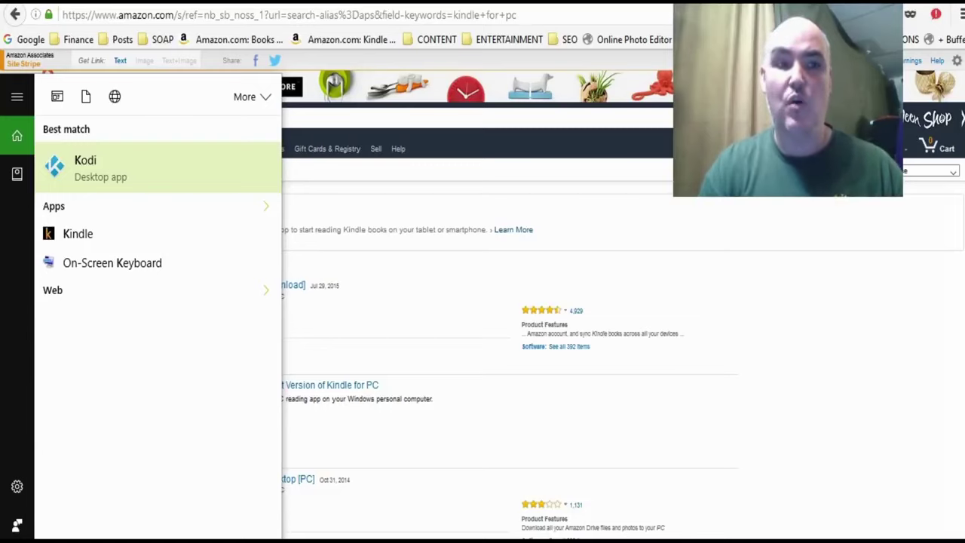
- Look up the installed Kindle app in Windows search, then dismiss the search panel
text(in)
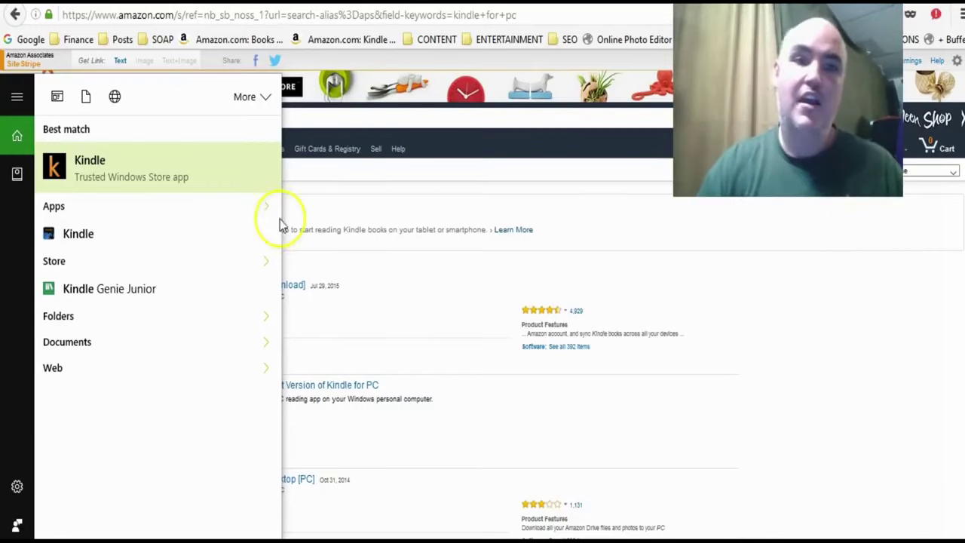
click(419, 82)
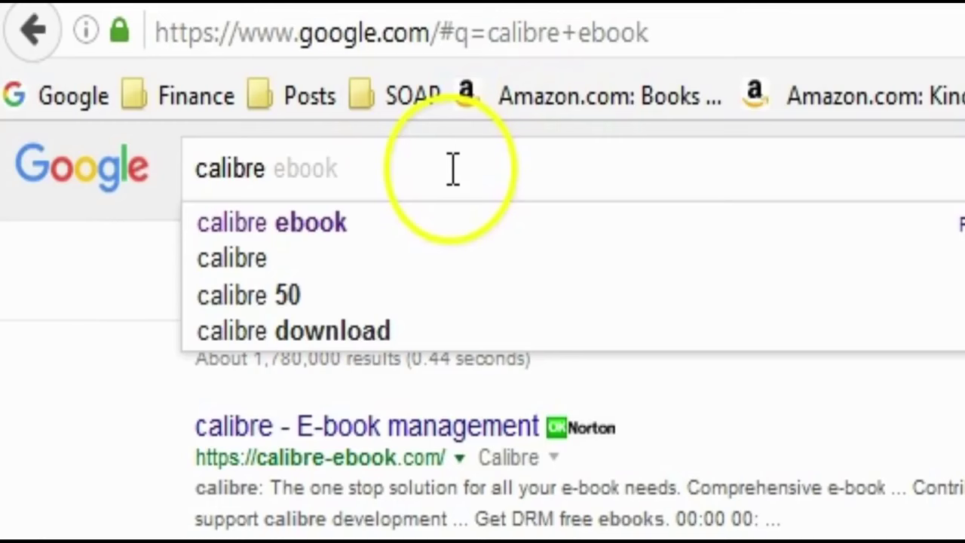
- Search Google for 'calibre' and open the official calibre - E-book management site
click(178, 67)
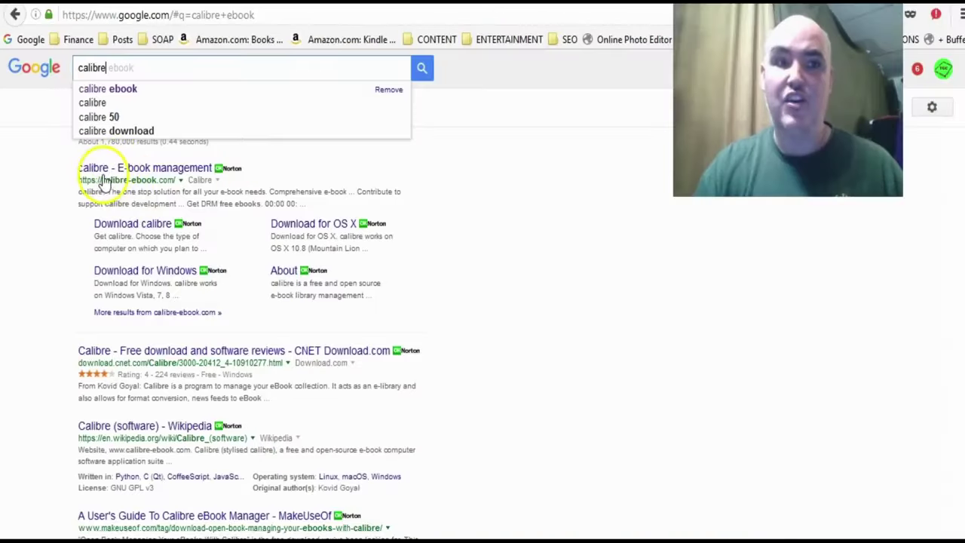
key(Return)
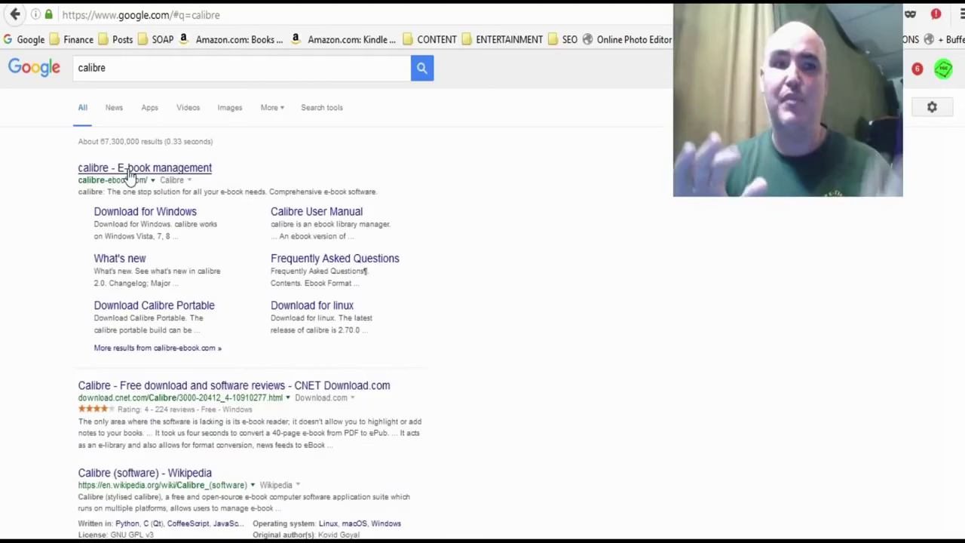
click(128, 174)
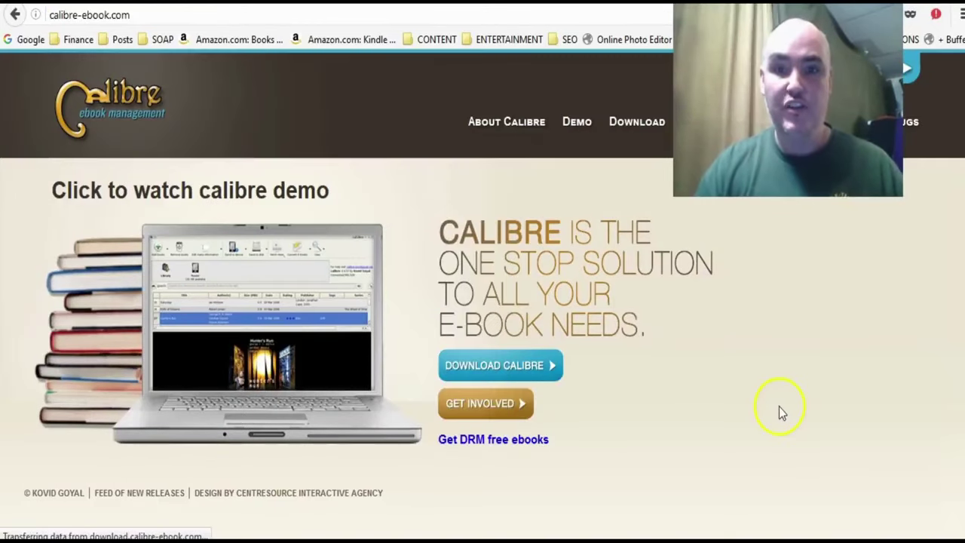
- Go to calibre's download page and choose the Windows version
click(503, 366)
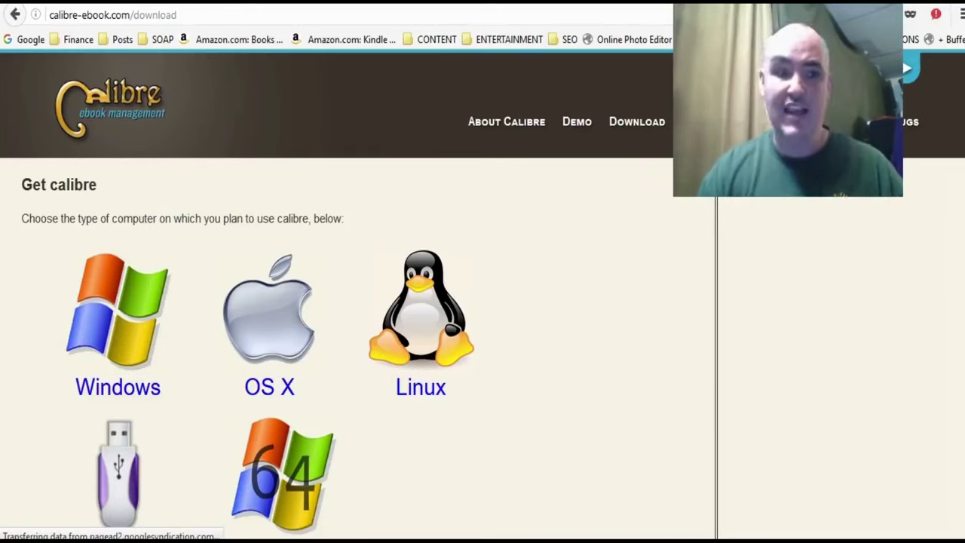
scroll(483, 301, down, 1)
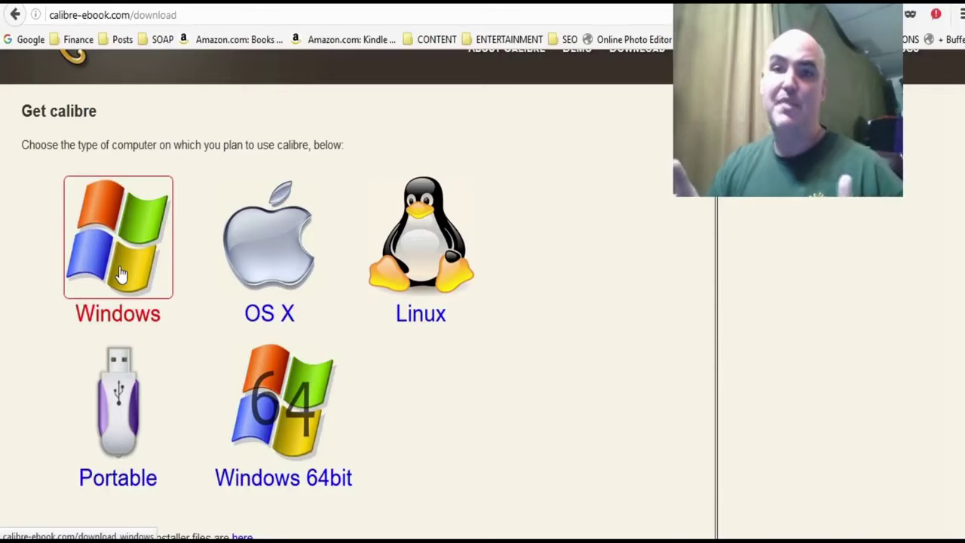
click(121, 275)
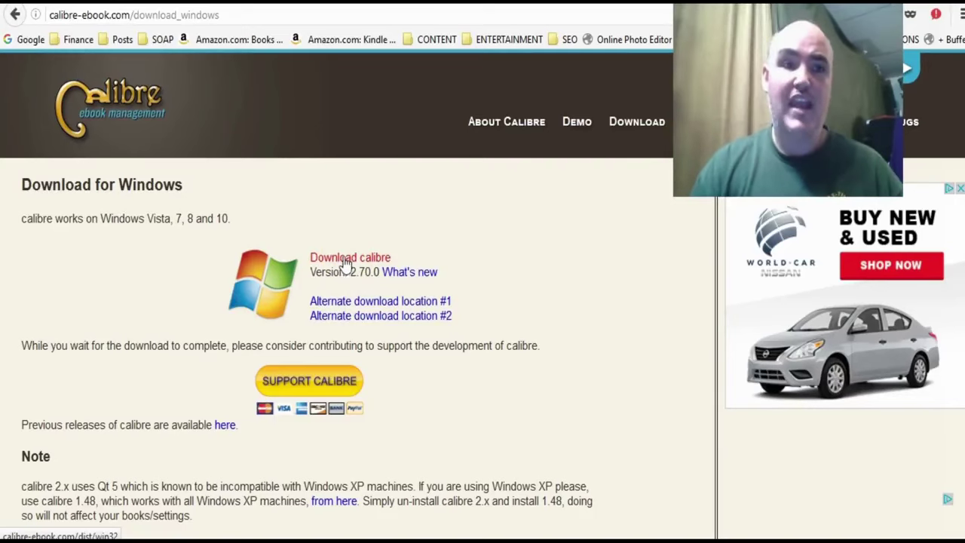
- Download and save the calibre-2.70.0.msi Windows installer
click(180, 220)
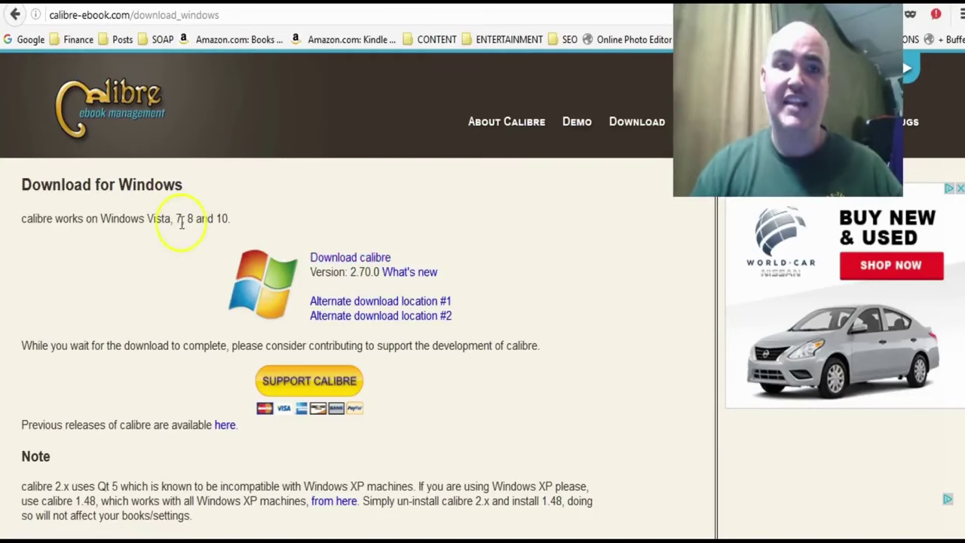
click(398, 308)
click(551, 365)
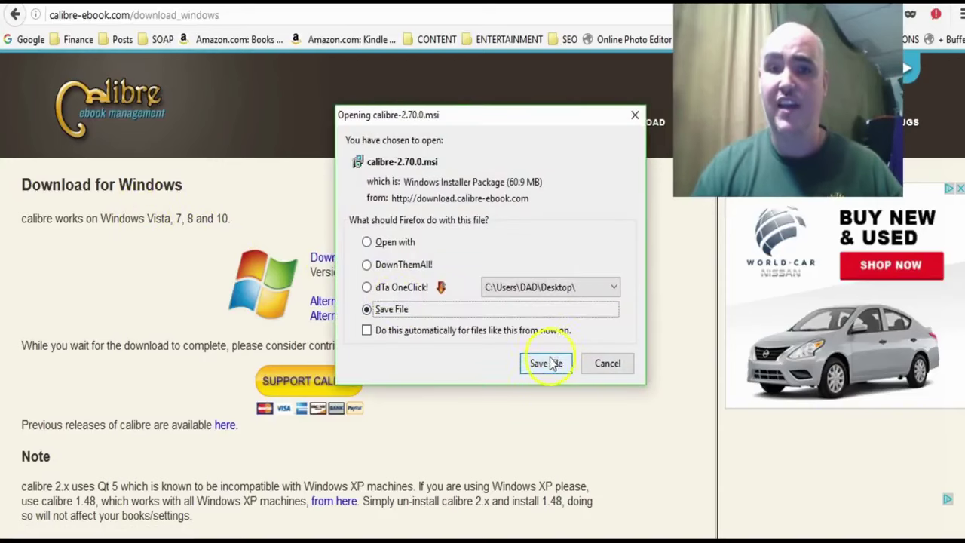
click(607, 364)
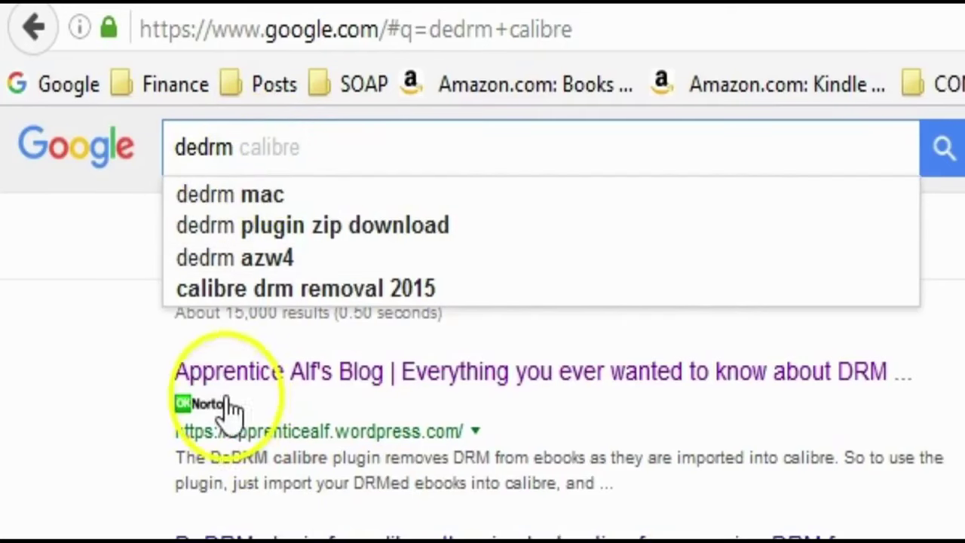
- Open Apprentice Alf's Blog from the 'dedrm calibre' Google results
click(273, 389)
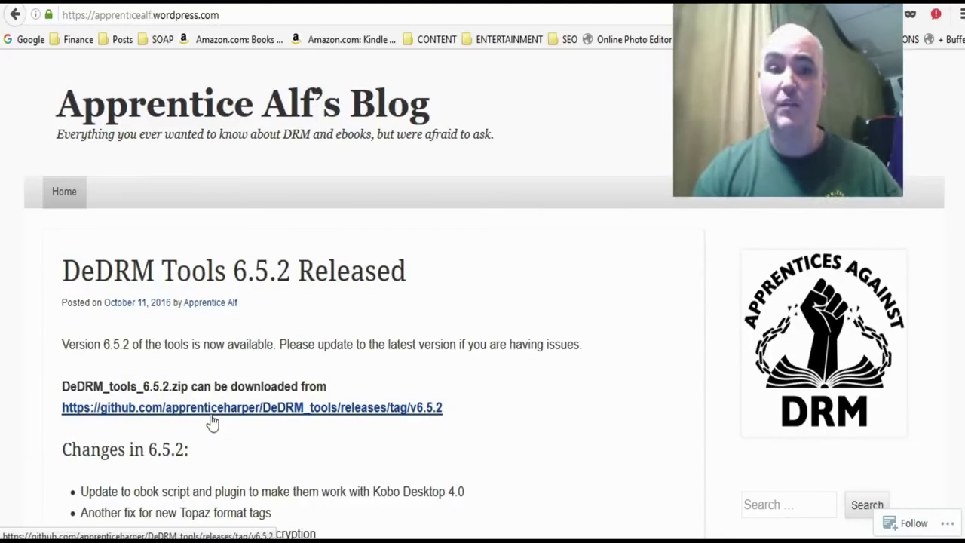
- Follow the post's link to the DeDRM Tools v6.5.2 GitHub release page
click(210, 408)
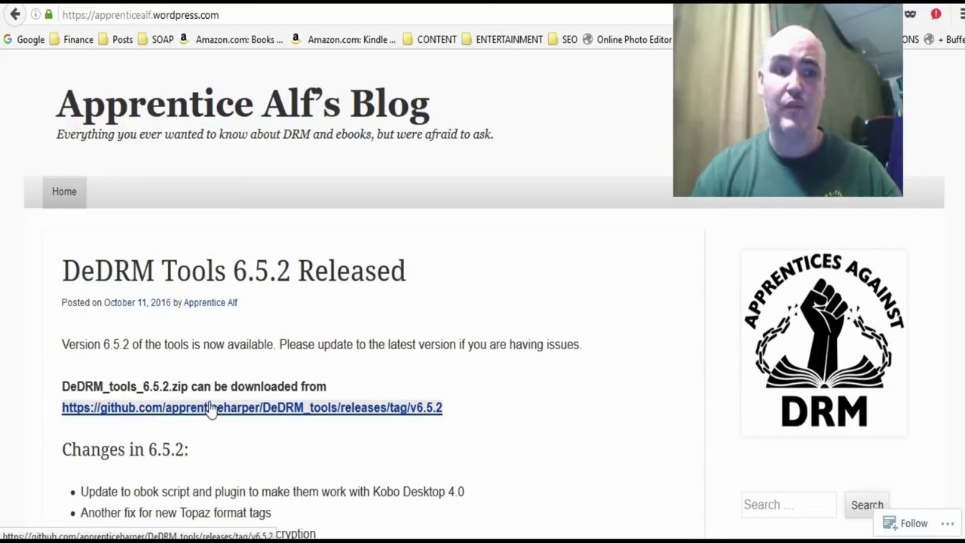
click(211, 407)
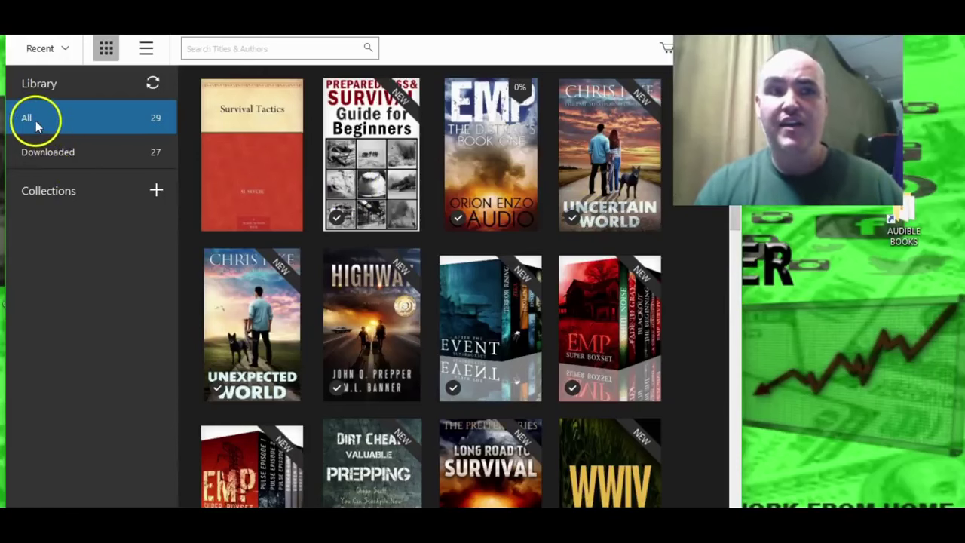
- Compare the Kindle library's Downloaded and All book views
click(56, 158)
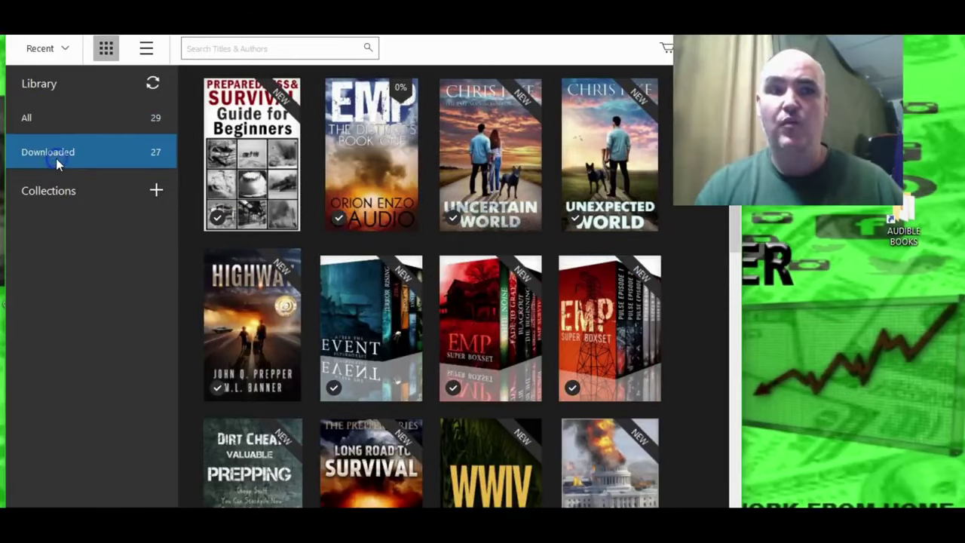
click(76, 119)
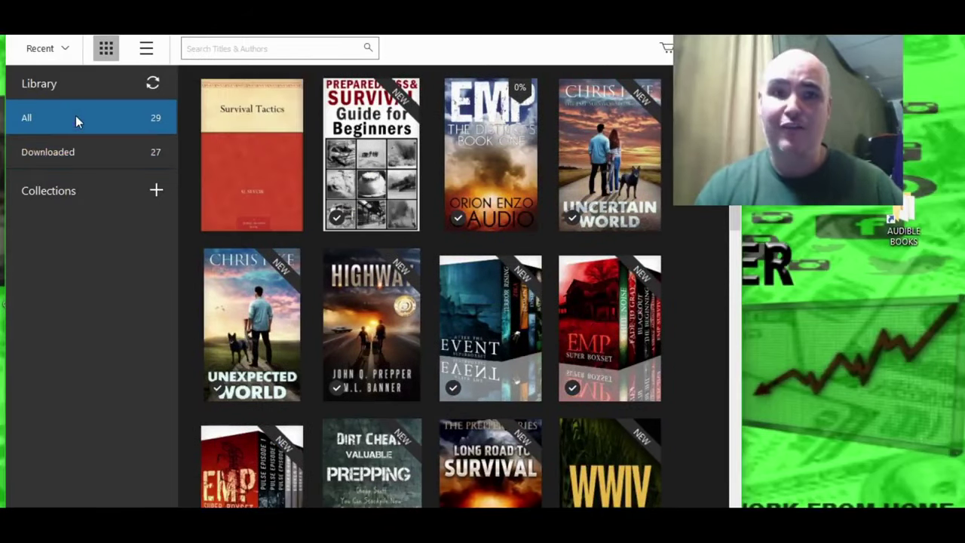
click(76, 152)
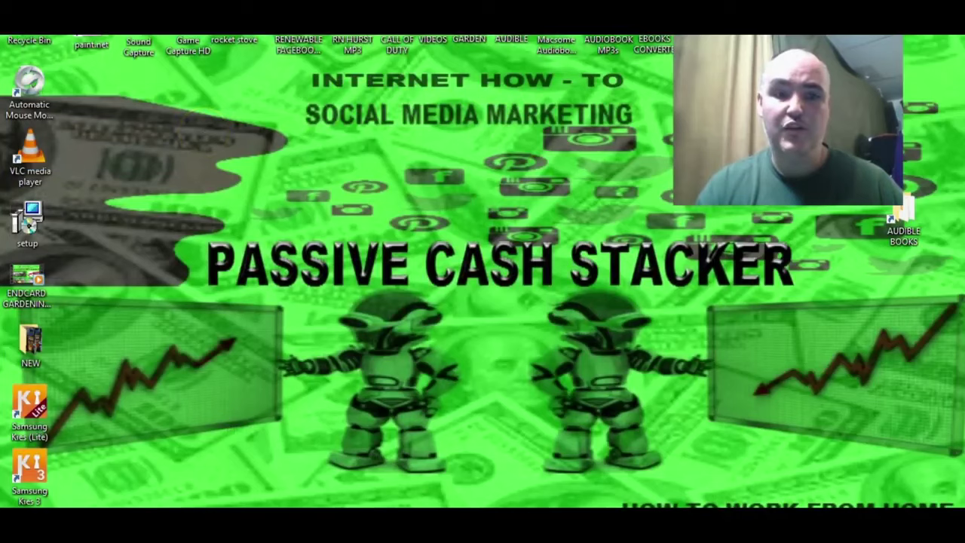
- Open the Documents > My Kindle Content folder in File Explorer
key(alt+Tab)
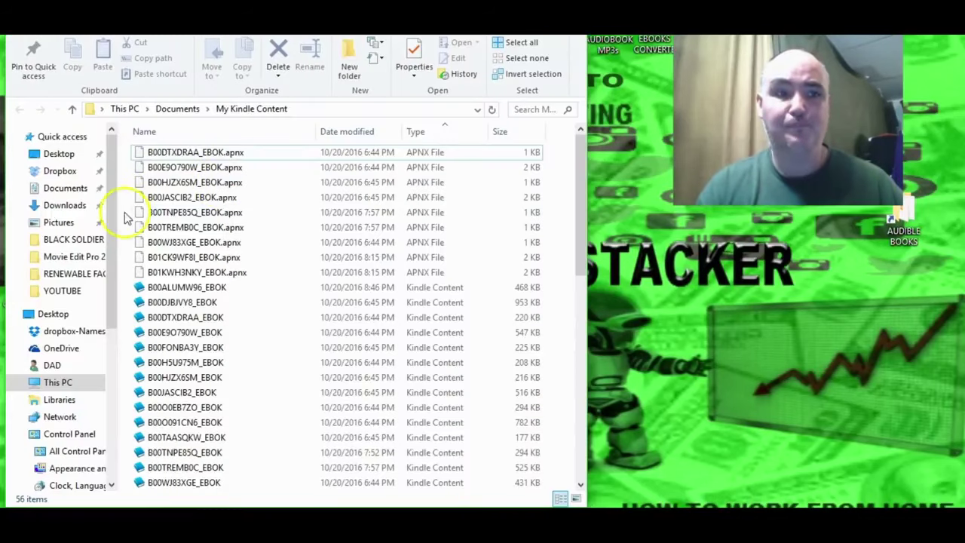
click(178, 110)
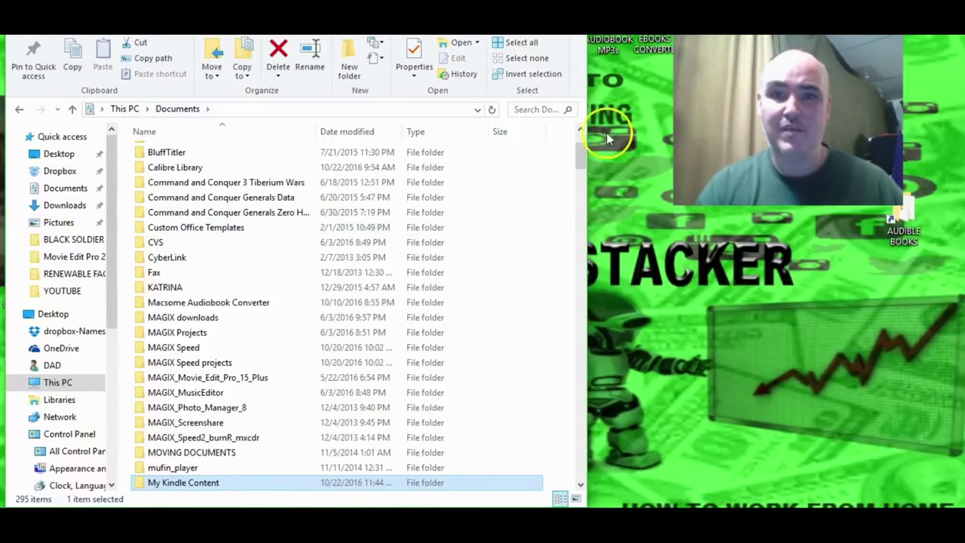
drag(581, 157, 580, 172)
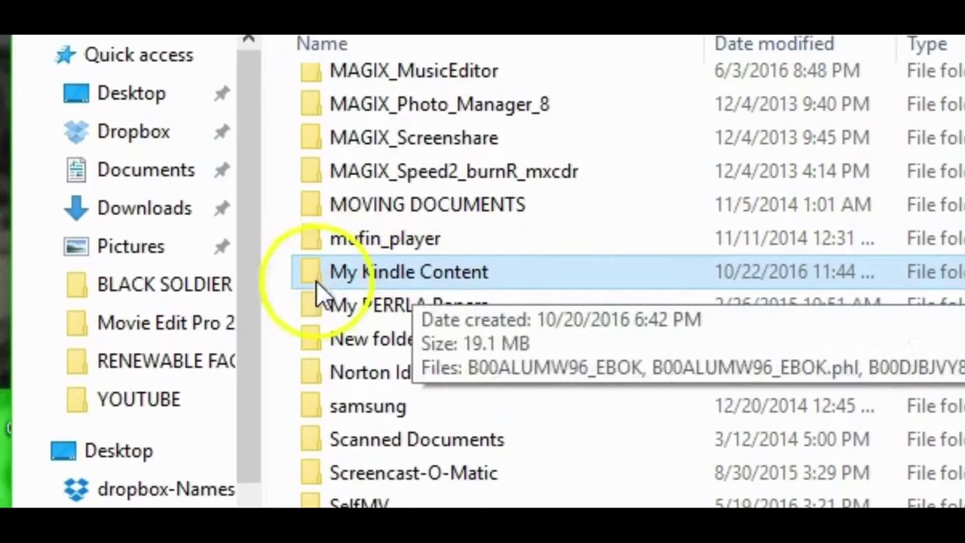
mouse_move(357, 266)
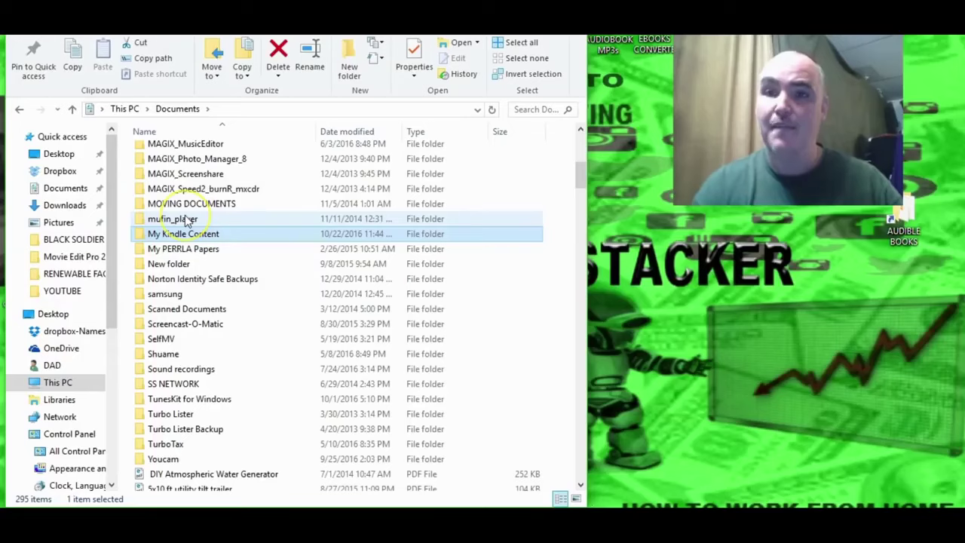
mouse_move(417, 239)
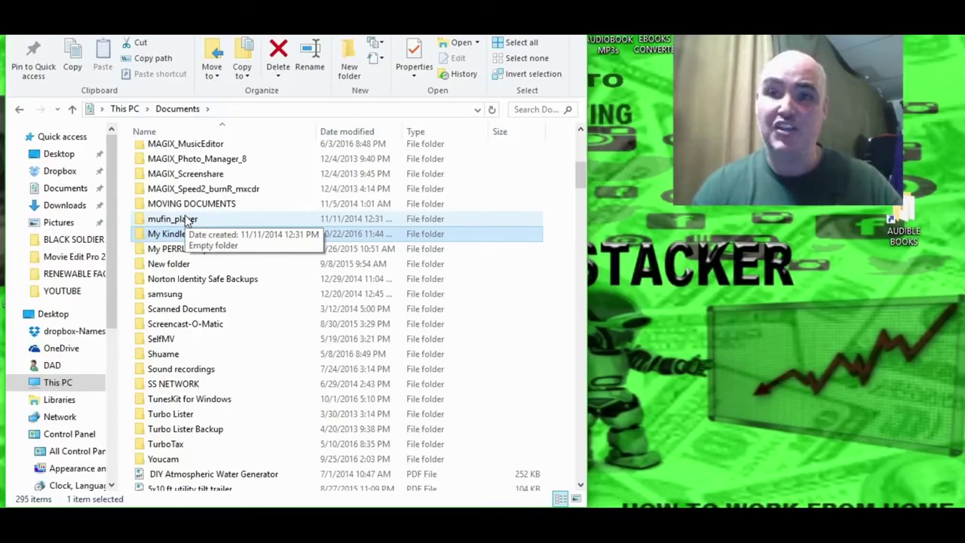
click(169, 238)
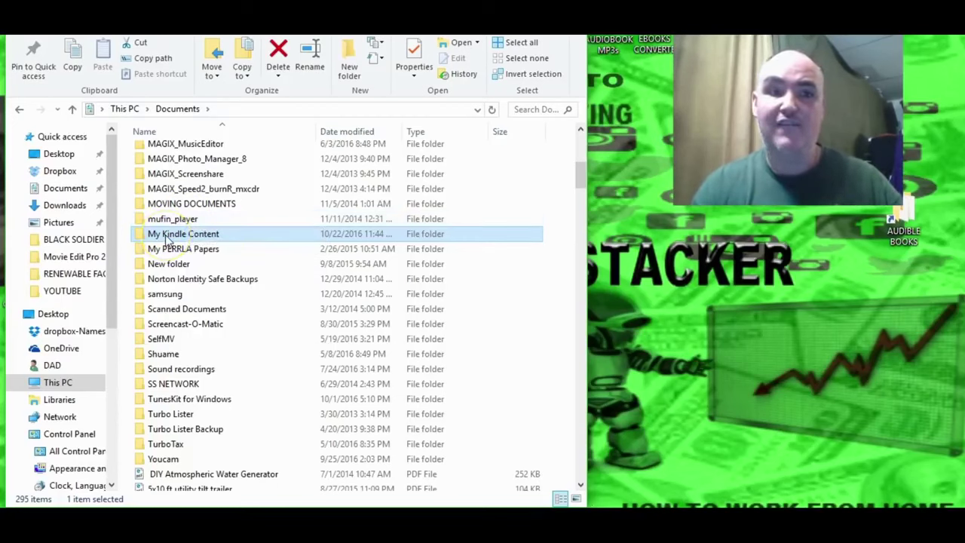
double_click(168, 238)
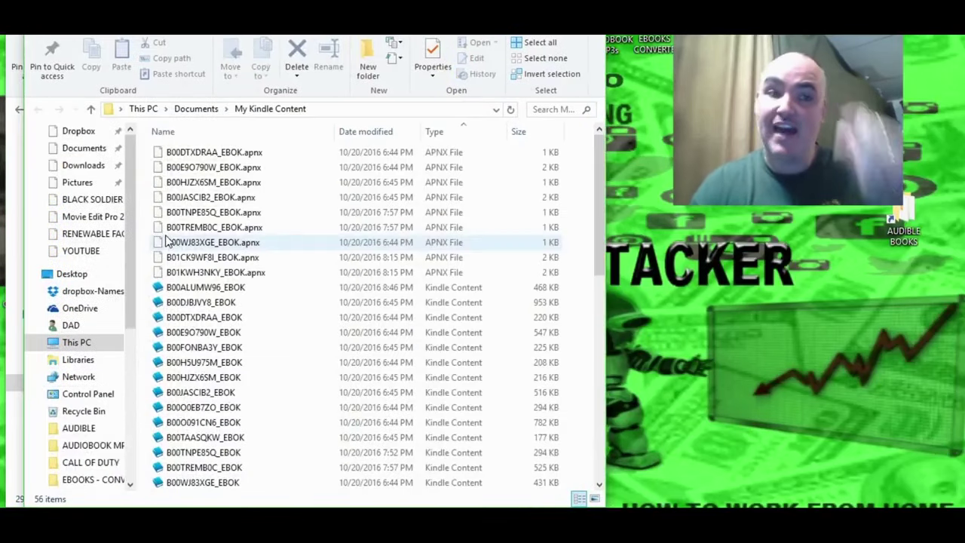
drag(603, 186, 602, 216)
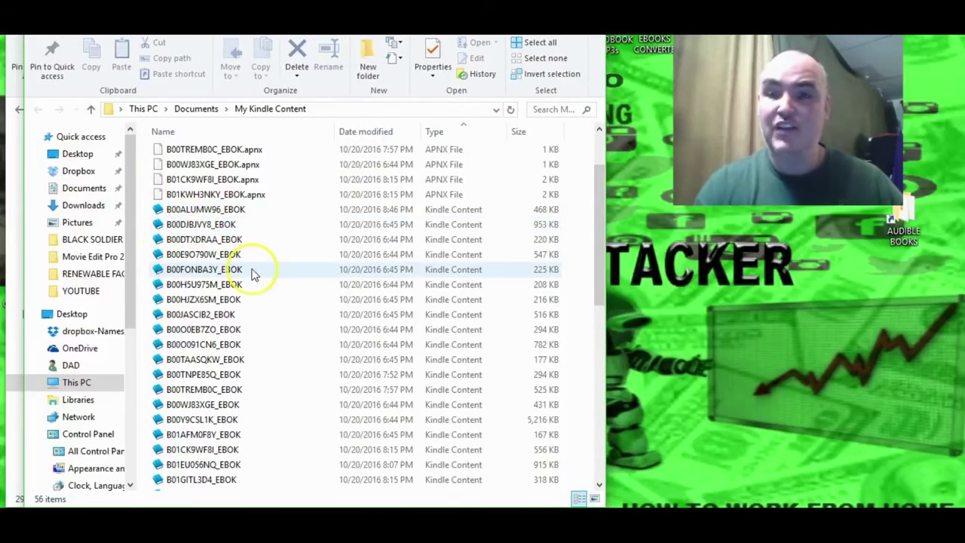
- Select several EBOK book files, then reposition and select the calibre desktop shortcut
click(205, 211)
click(205, 240)
click(203, 269)
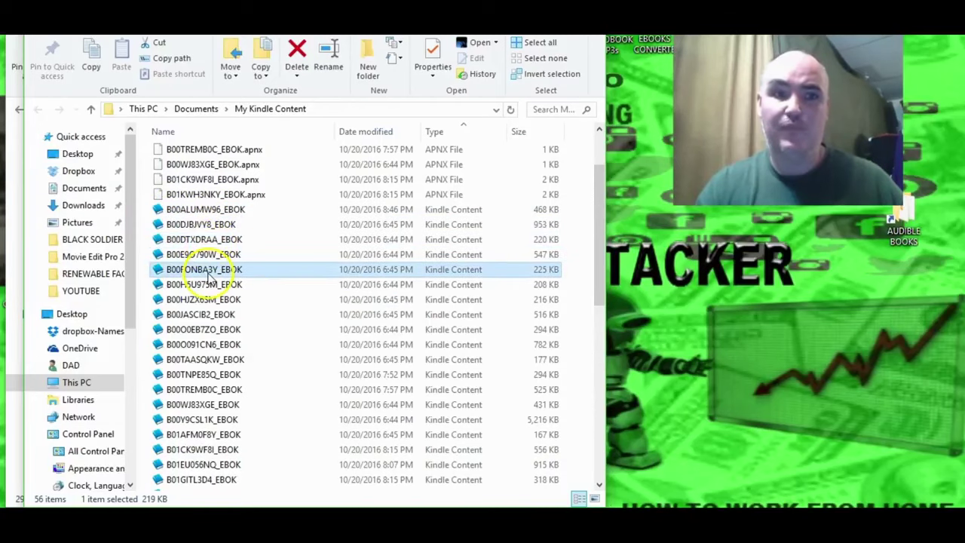
click(204, 329)
click(203, 360)
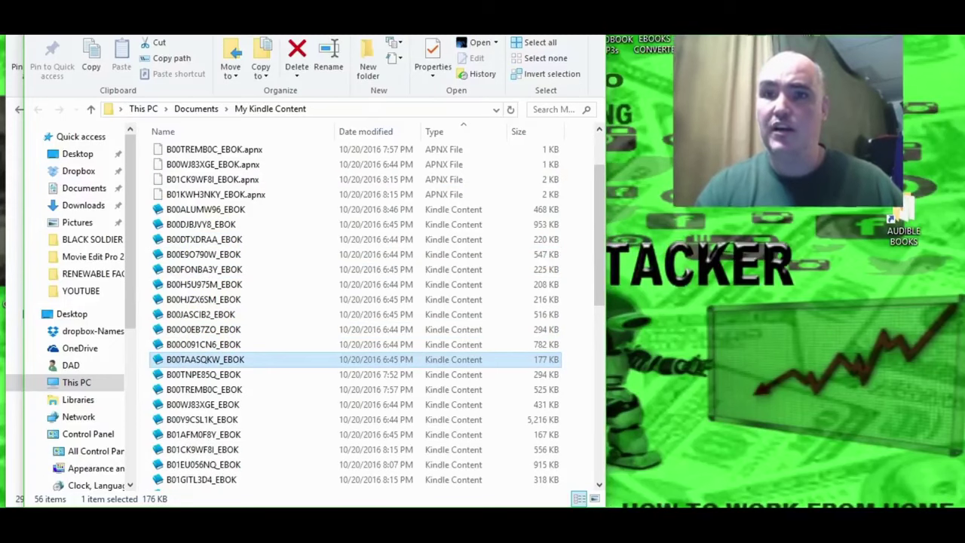
drag(705, 46, 644, 140)
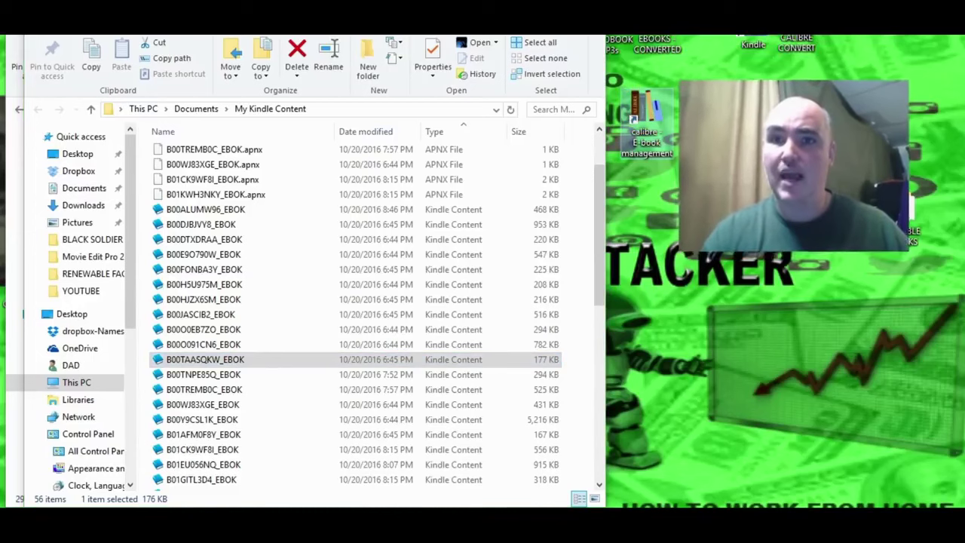
click(643, 131)
- Launch calibre, filter the library to AZW3 format (29 of 38 books), and maximise it
double_click(643, 132)
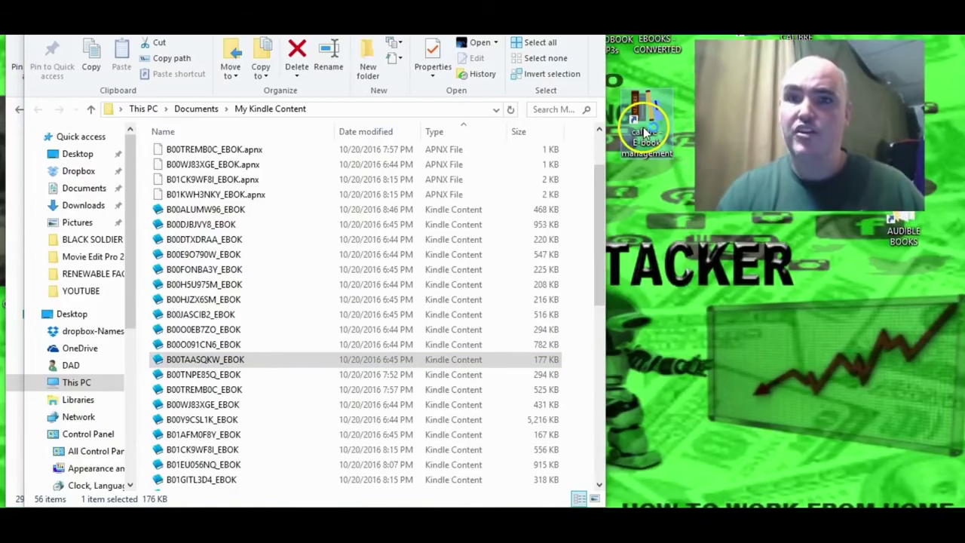
key(alt+Up)
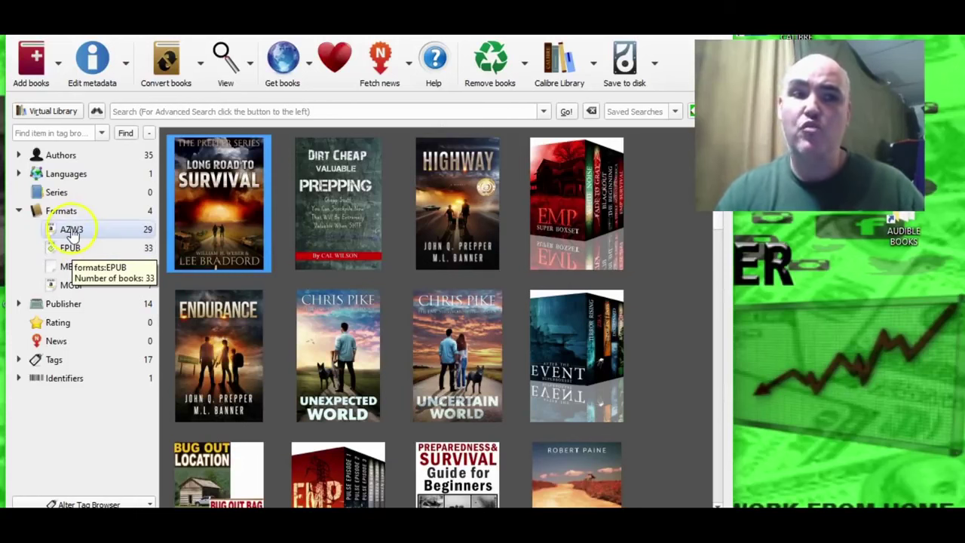
click(71, 229)
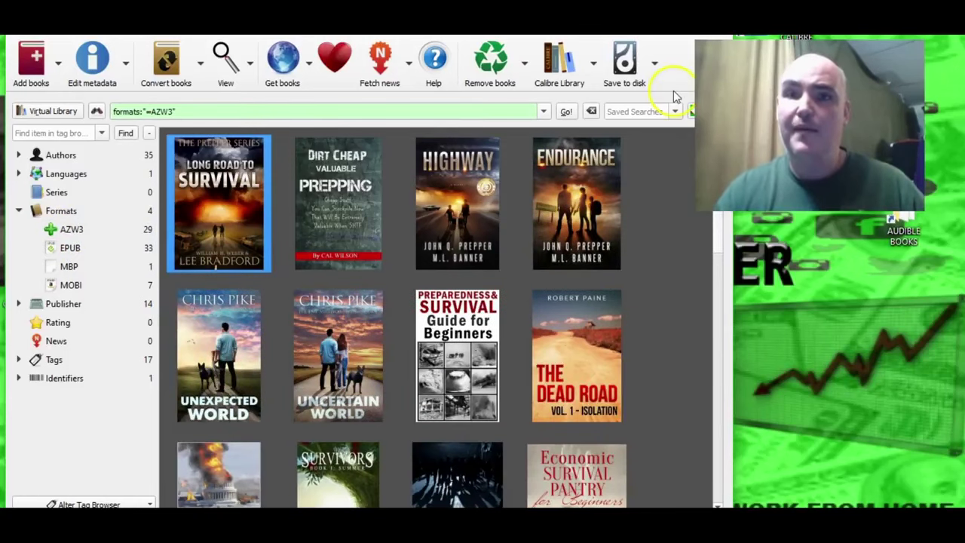
key(super+Up)
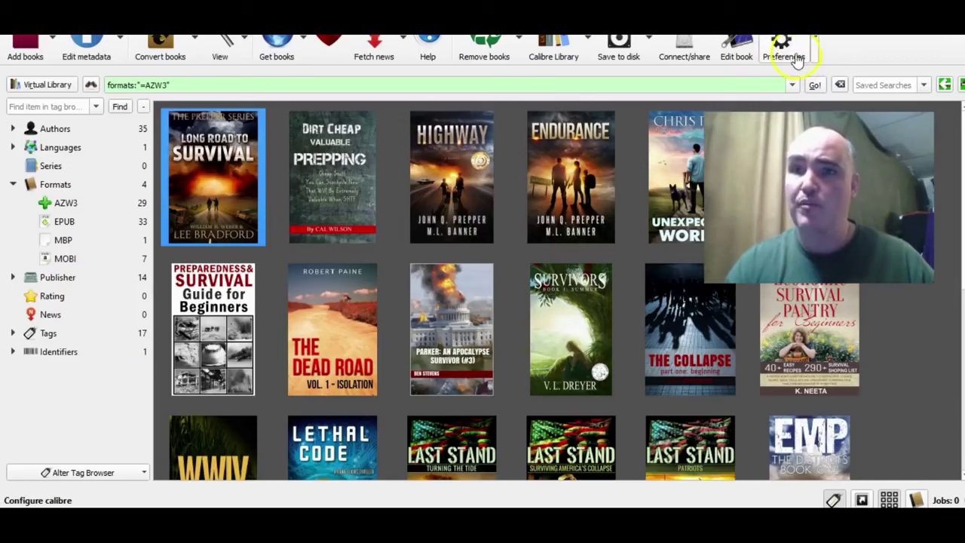
- In calibre Preferences > Plugins, choose Load plugin from file to browse for the DeDRM_plugin zip
click(814, 57)
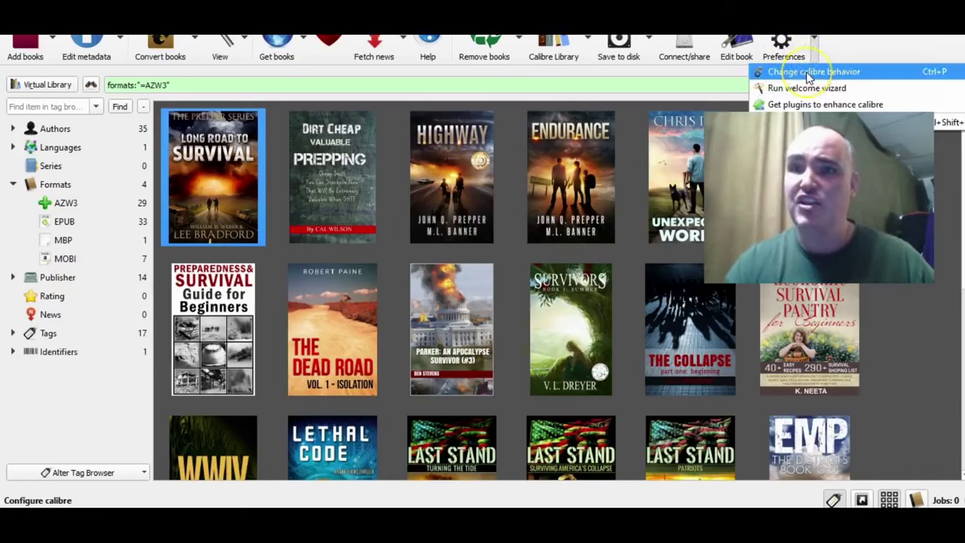
click(808, 73)
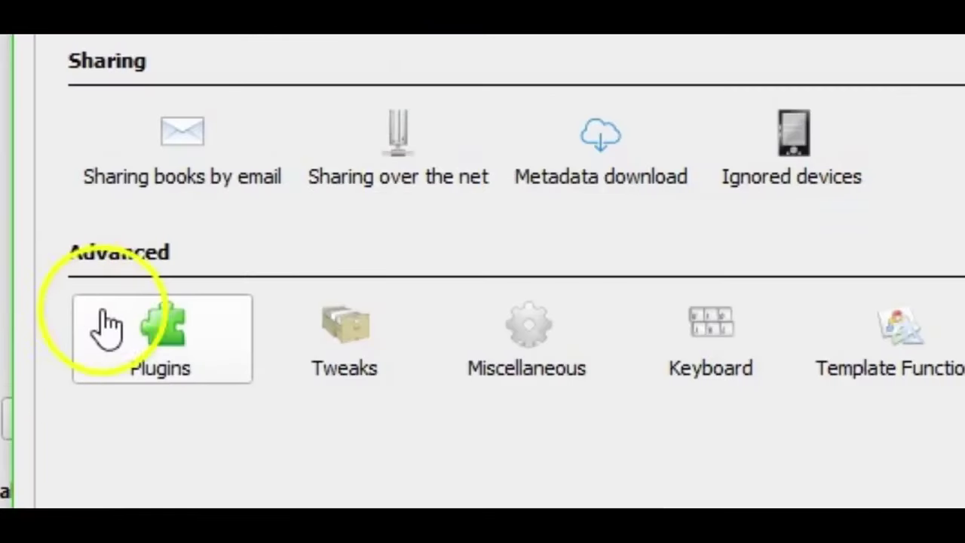
click(160, 320)
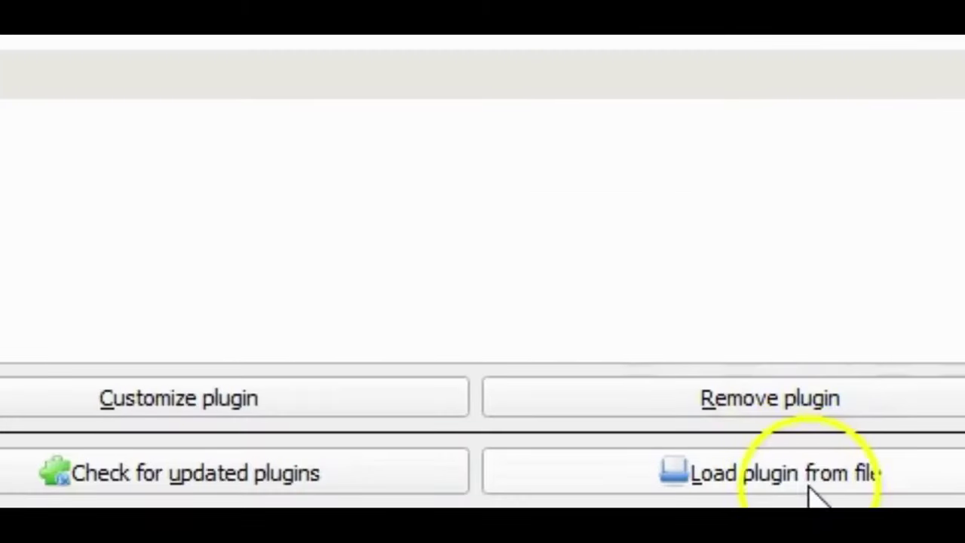
click(579, 496)
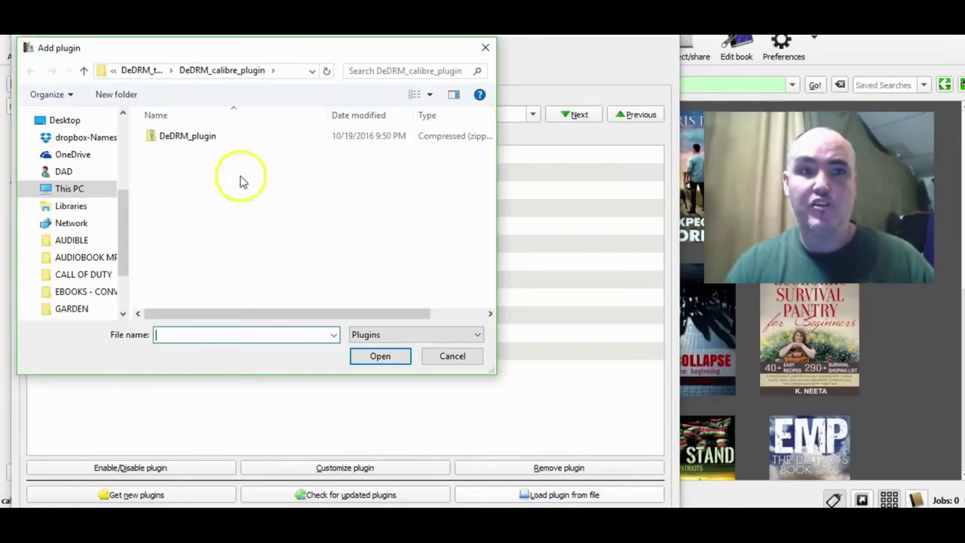
- Load the DeDRM_plugin archive, accept the security warning, and confirm installation of DeDRM 6.5.2
click(173, 135)
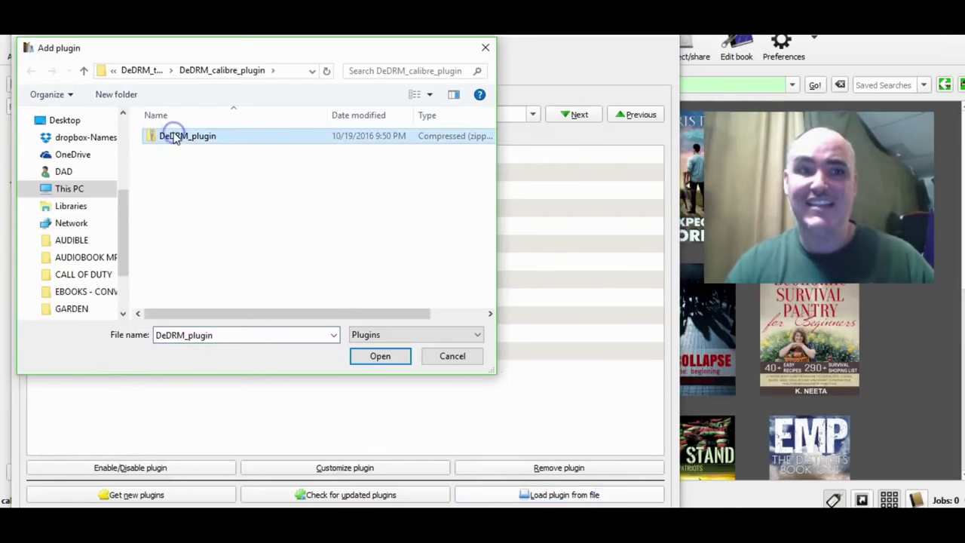
click(382, 359)
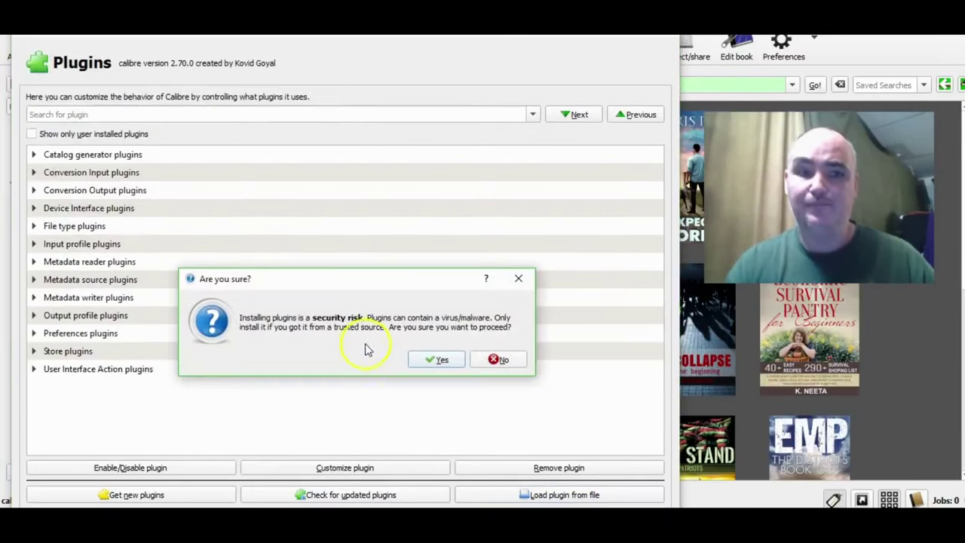
click(433, 361)
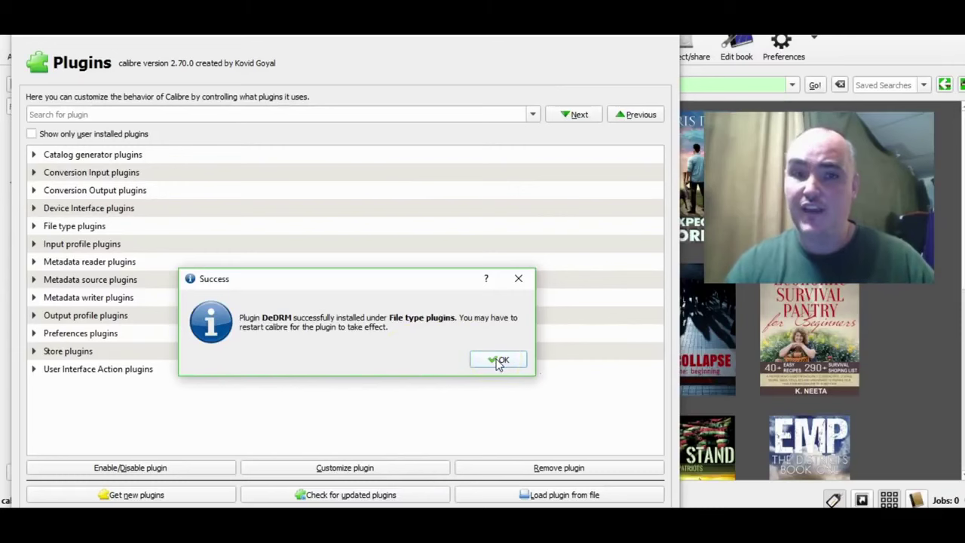
click(497, 360)
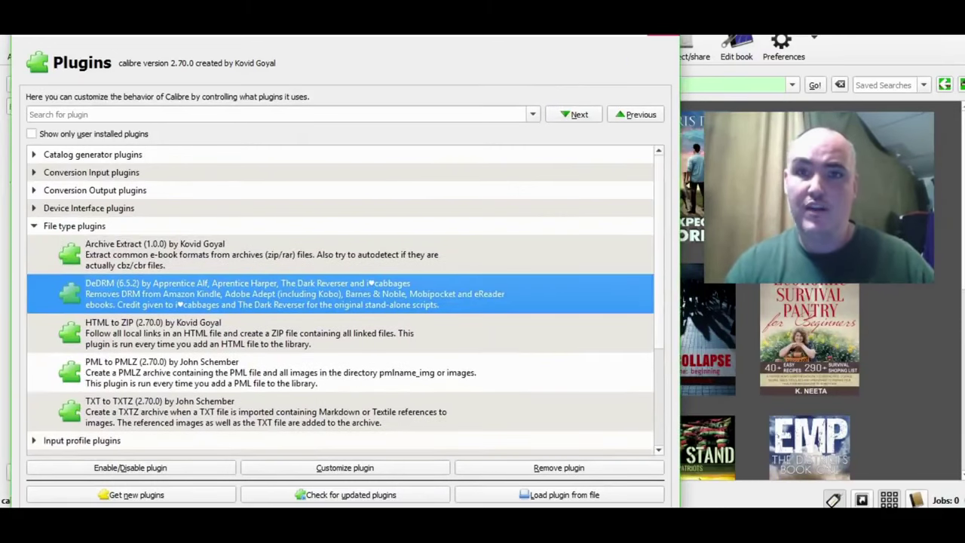
key(Escape)
key(Escape)
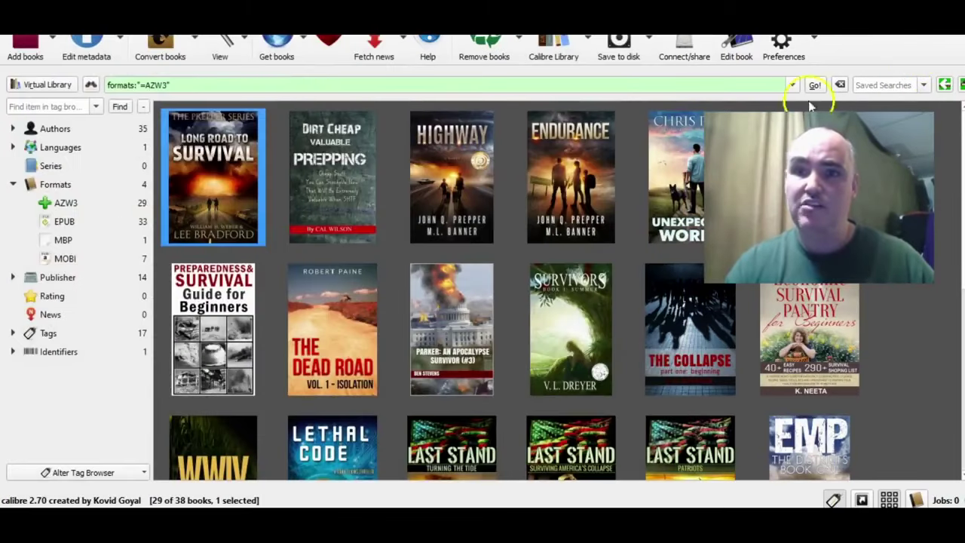
- Quit calibre with Ctrl+Q so it restarts with the DeDRM plugin loaded
key(ctrl+q)
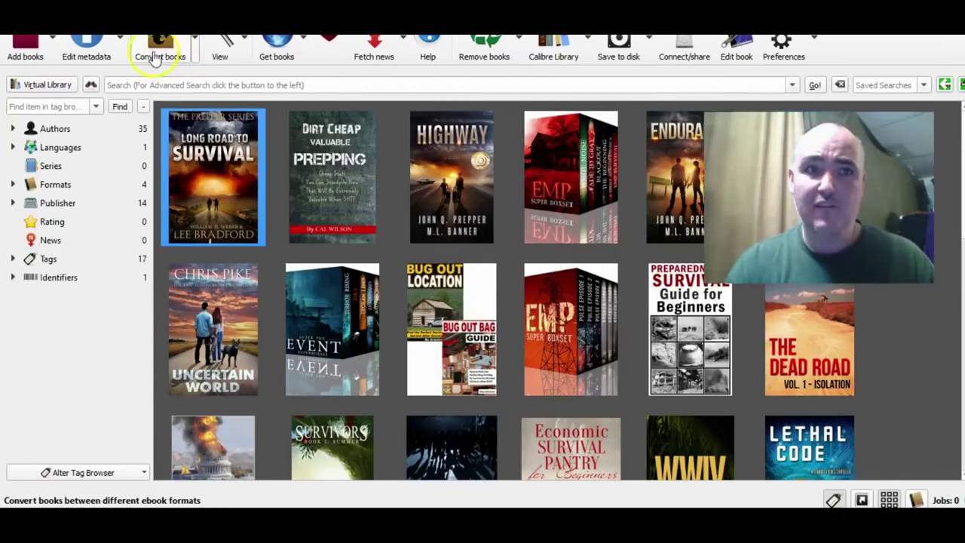
- Start converting Long Road to Survival from the Convert books menu, with EPUB as input
click(195, 55)
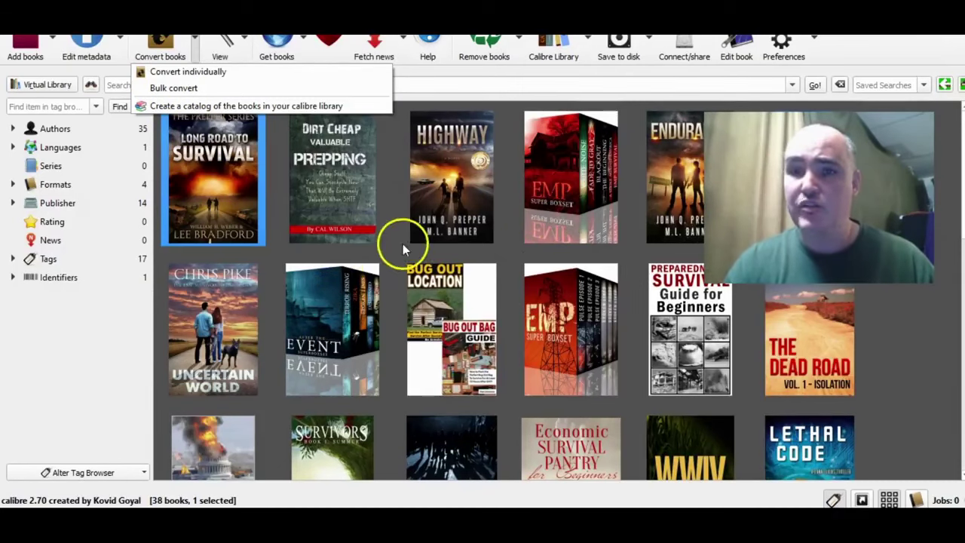
click(212, 182)
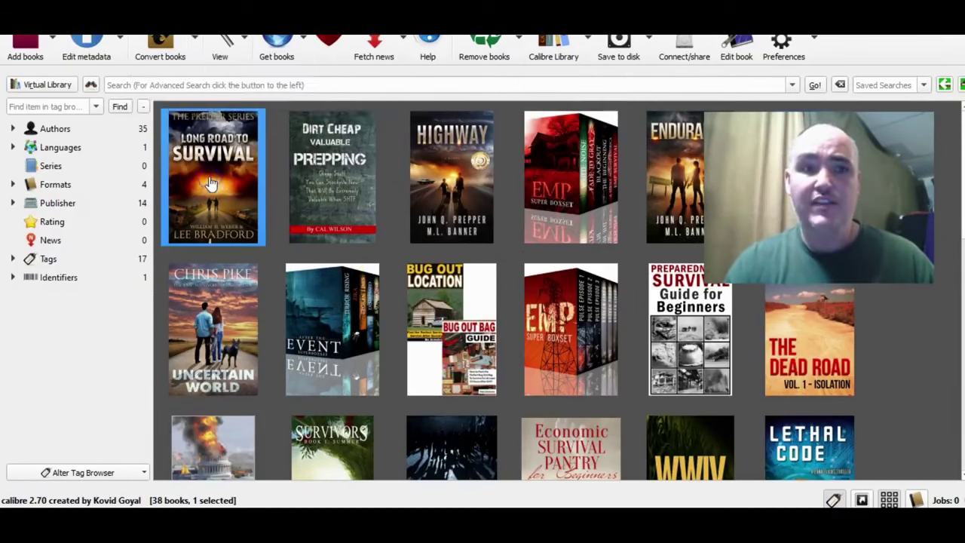
click(193, 56)
click(182, 85)
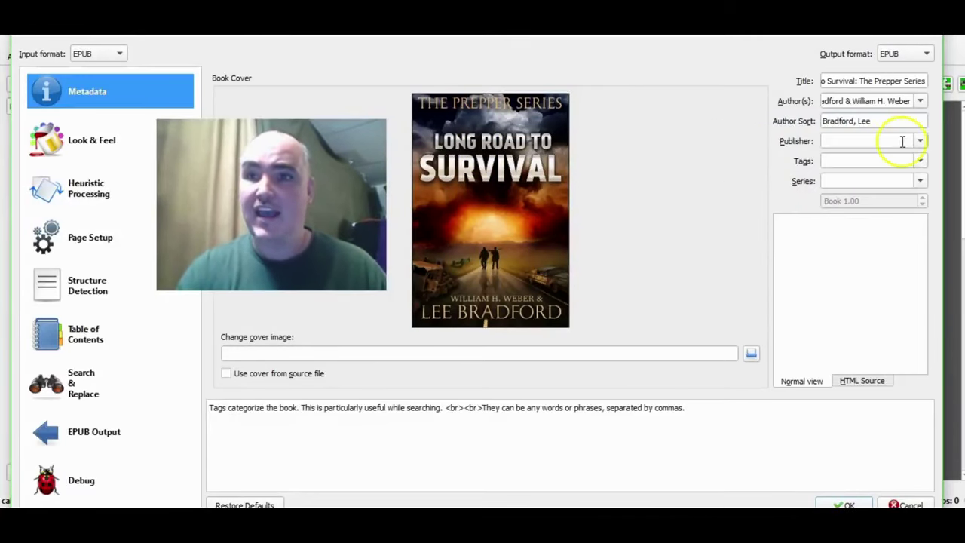
click(927, 54)
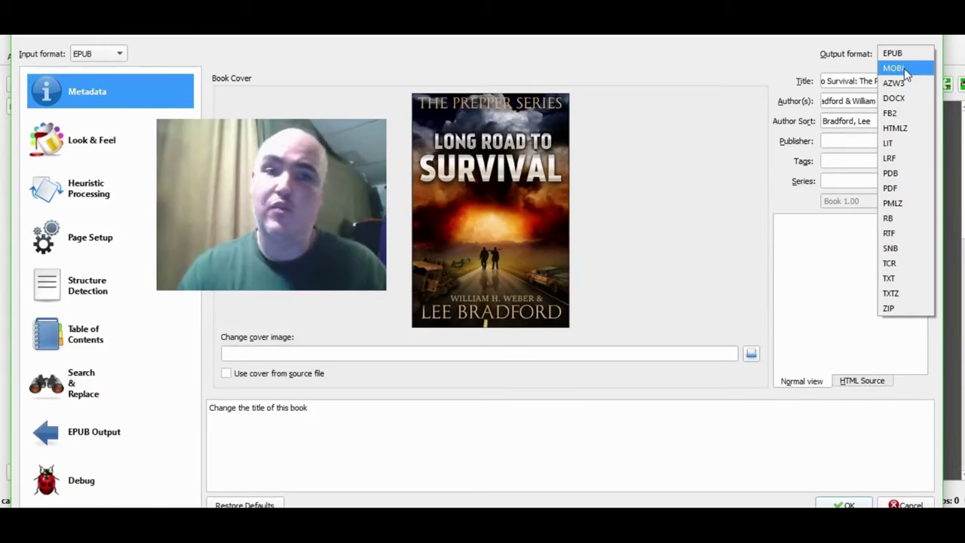
- Choose EPUB as the output format, start the conversion, and view the running job
click(907, 61)
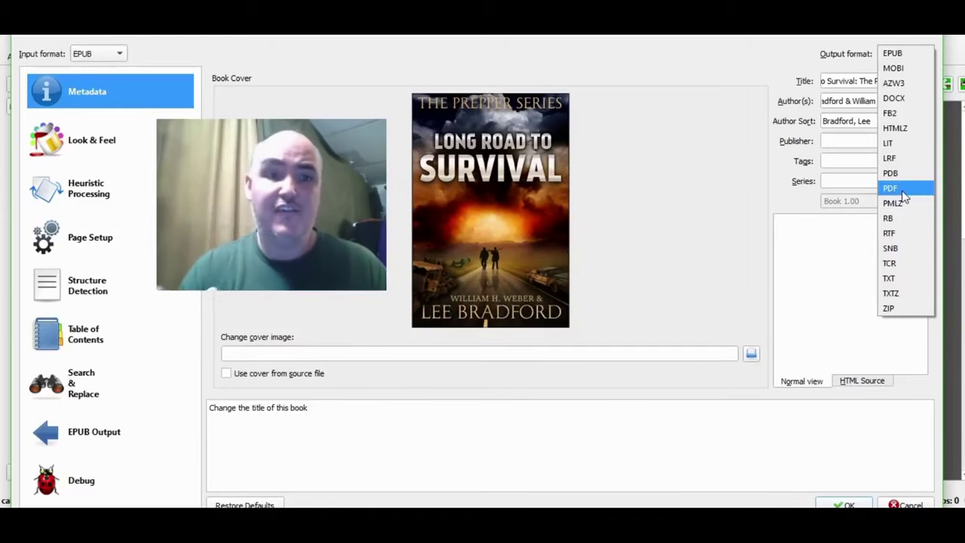
click(913, 54)
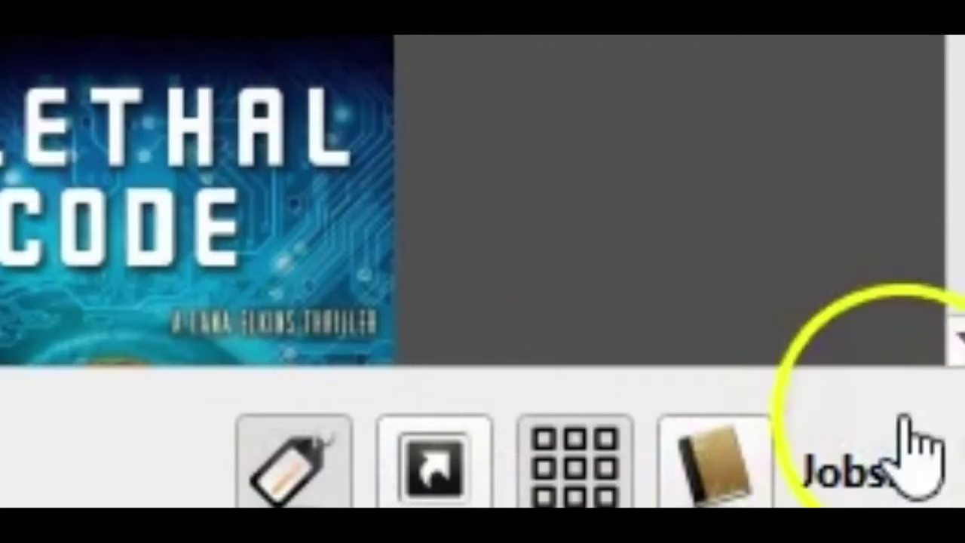
click(851, 466)
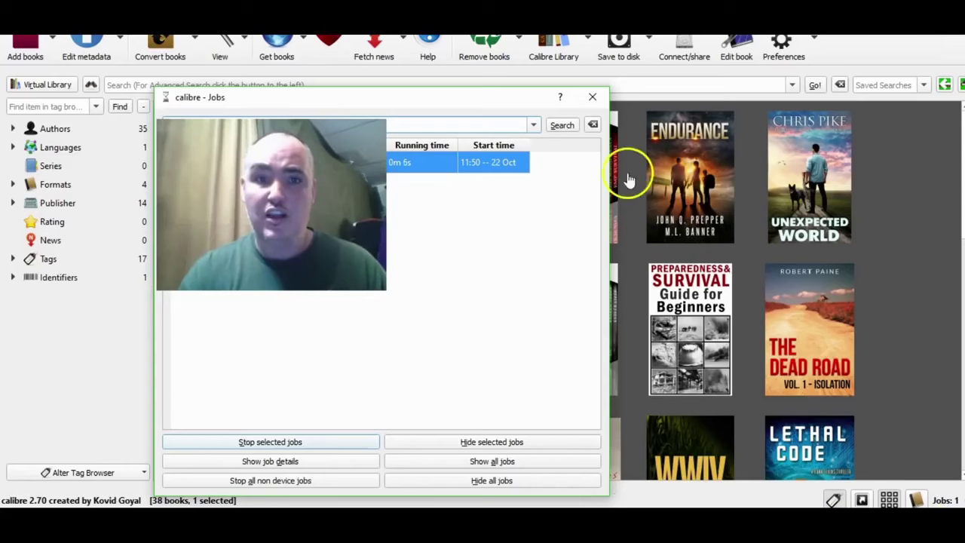
drag(505, 97, 668, 93)
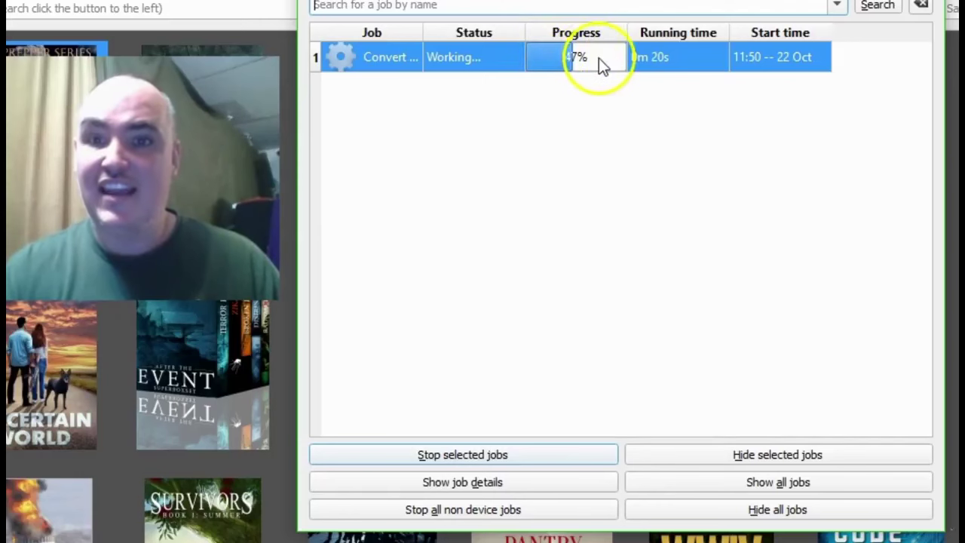
click(922, 0)
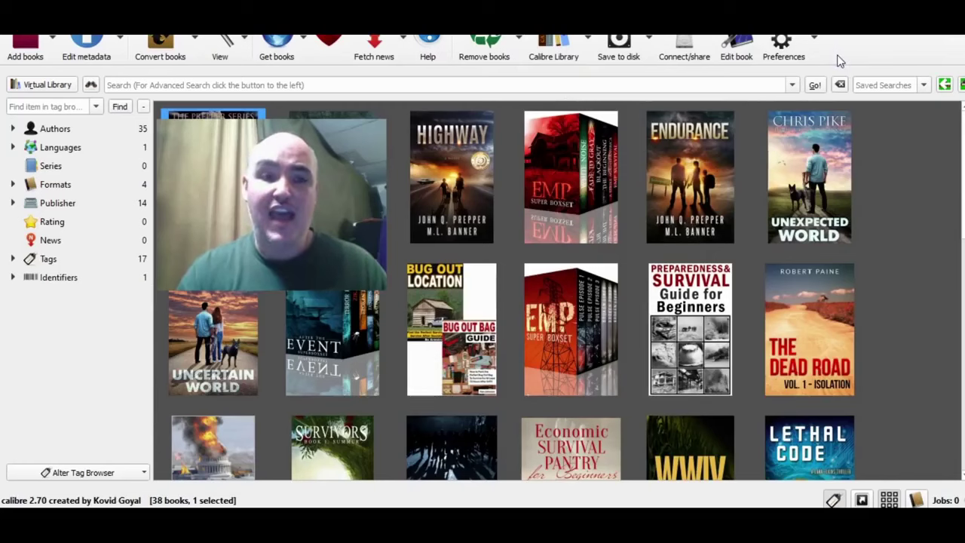